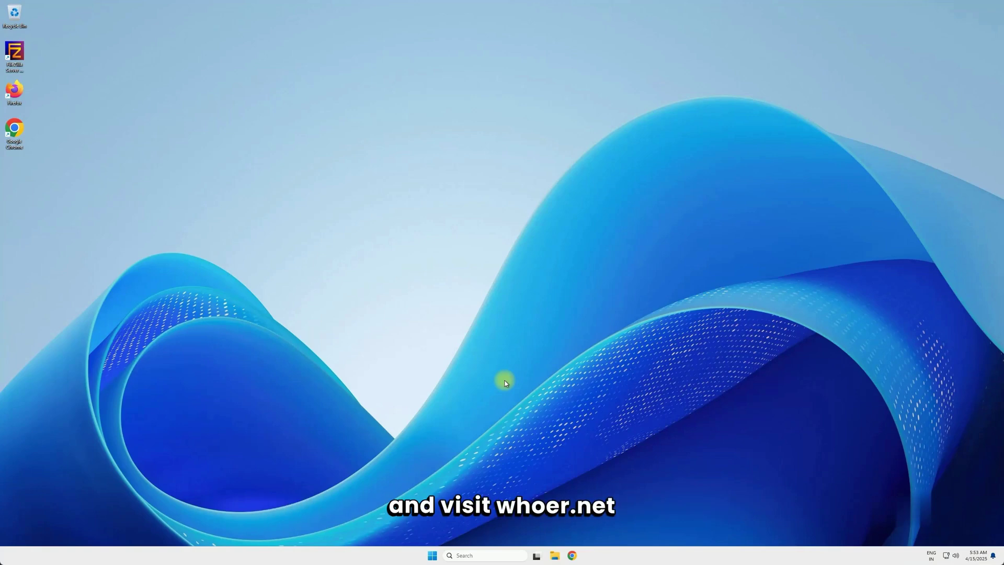
In Chrome, load whoer.net and copy this computer's public IP address.
click(572, 556)
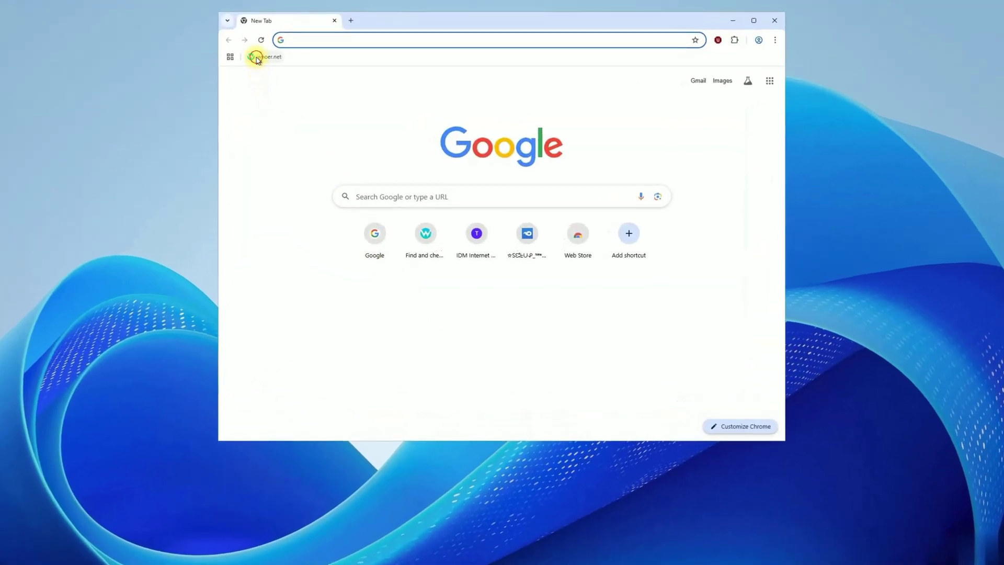
click(256, 57)
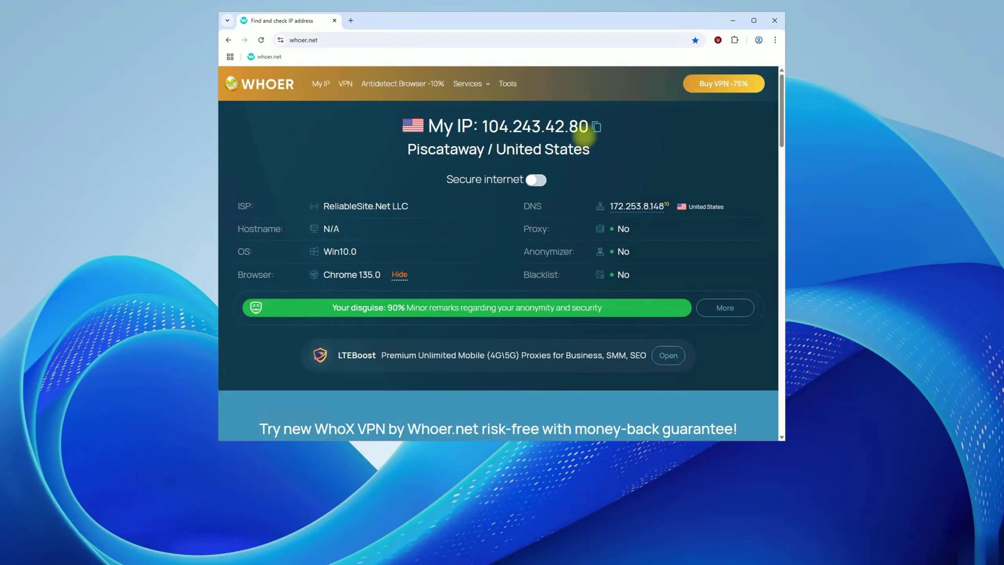
click(597, 127)
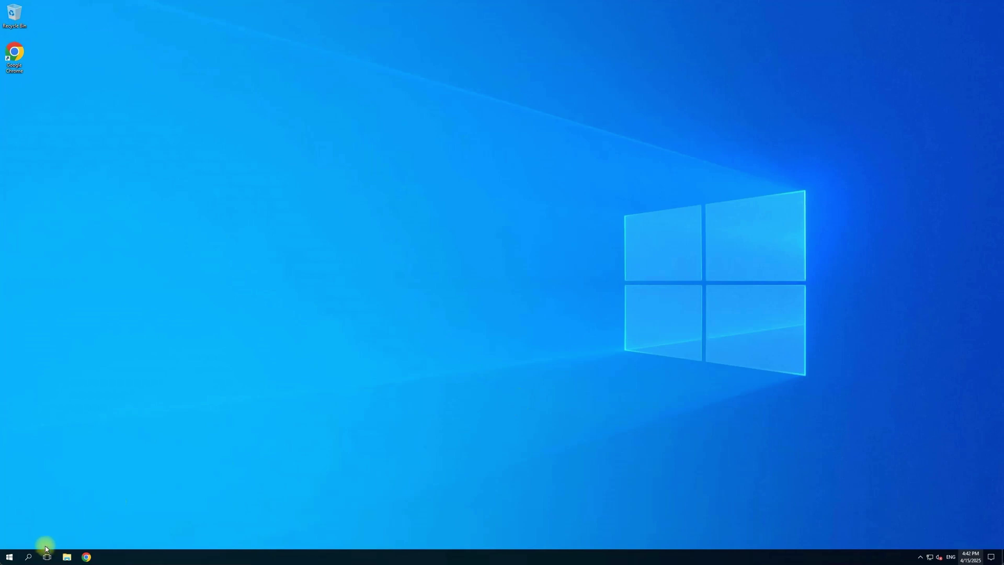
Run firewall.cpl from the Run app to show the Windows Firewall page.
click(30, 557)
text(ru)
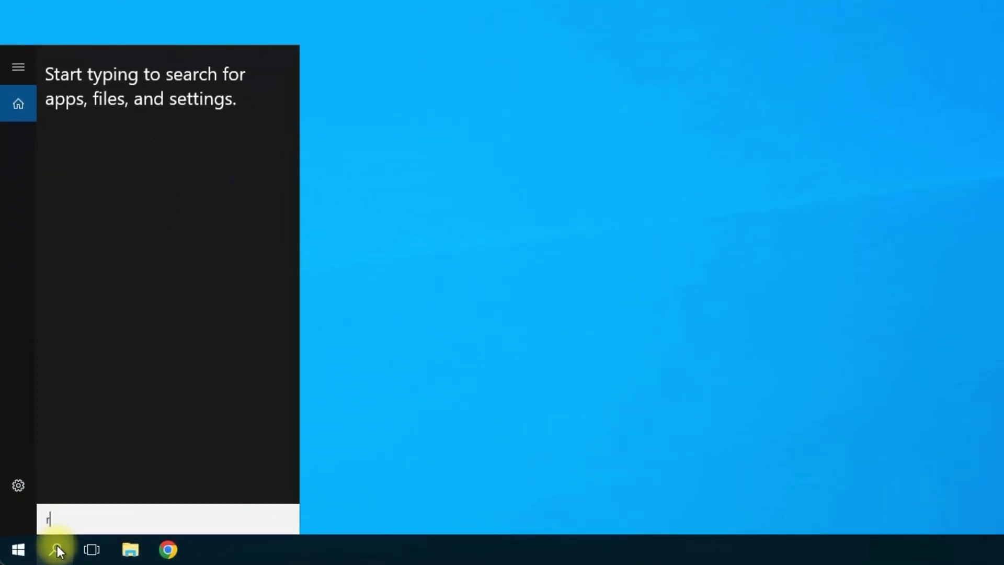
text(n)
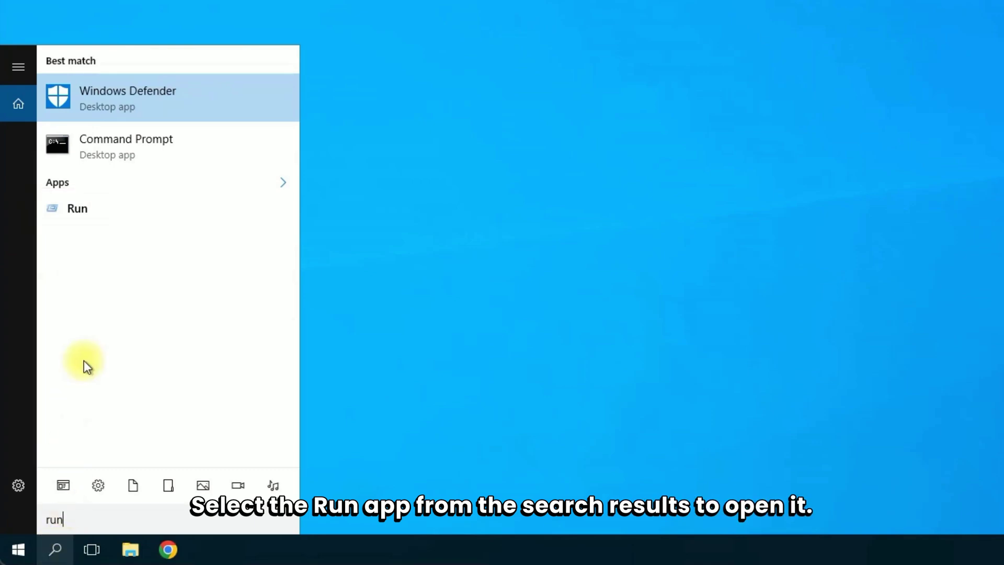
click(93, 214)
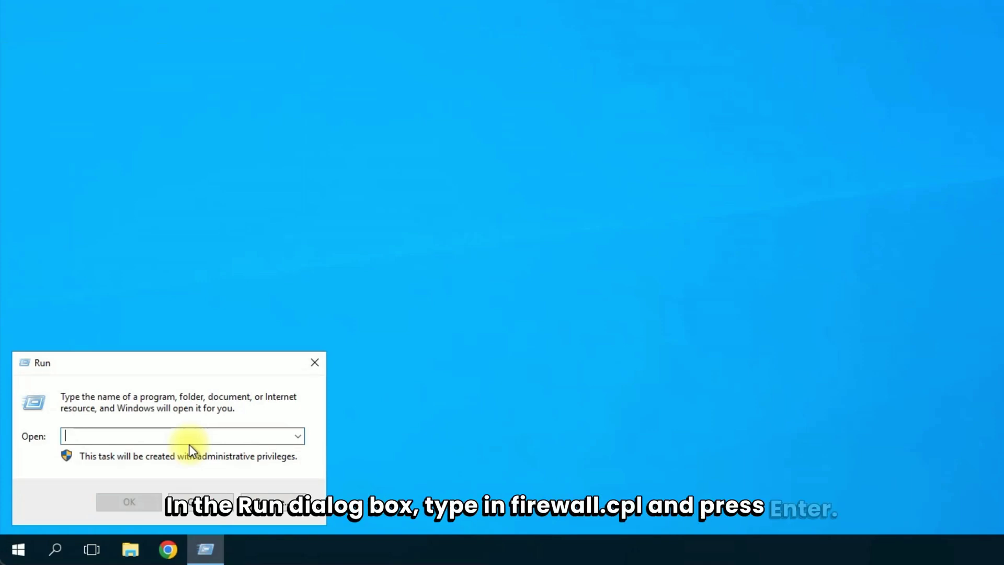
text(fire)
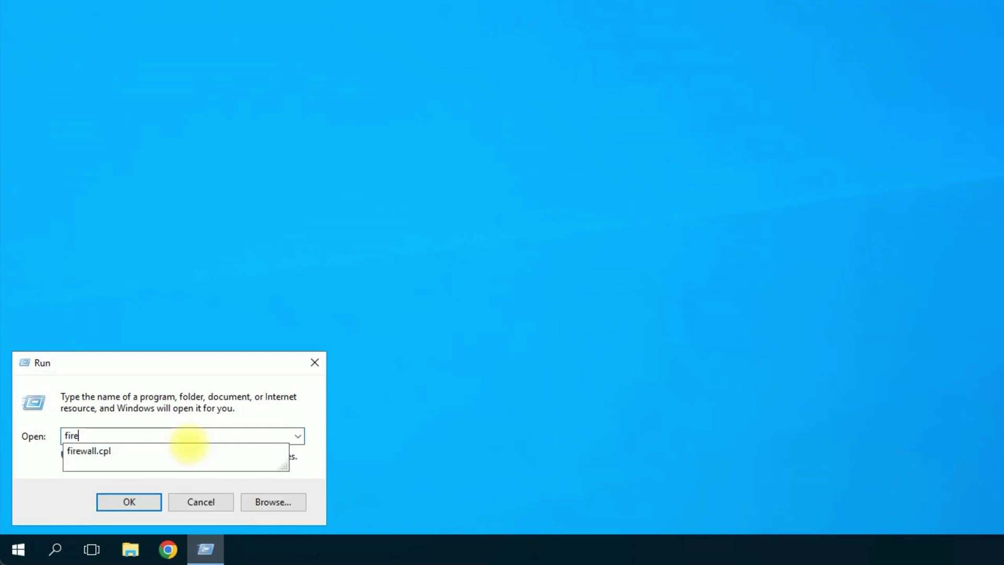
text(wall.cpl)
key(Return)
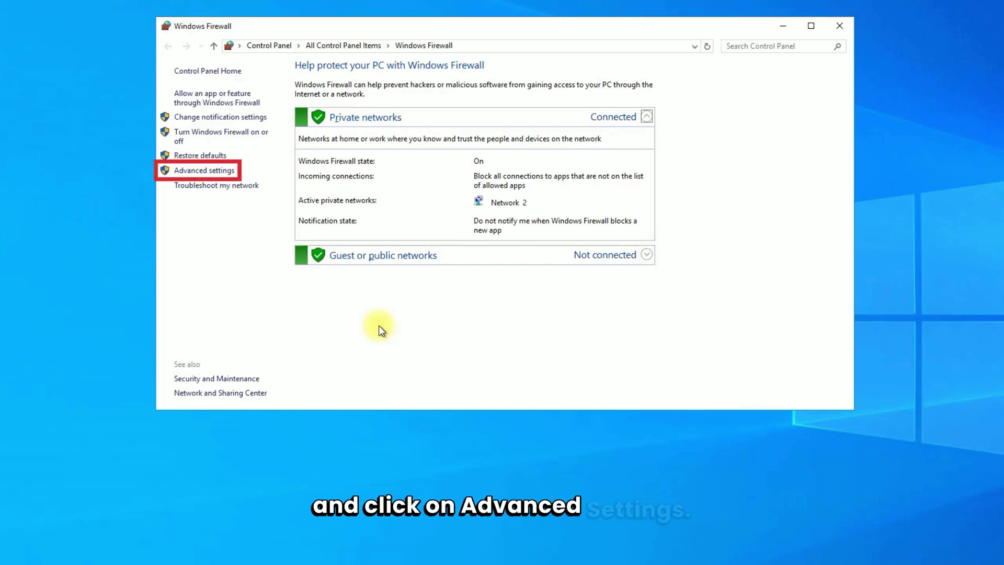
Open Advanced settings, minimize Control Panel, then centre and widen the Advanced Security console.
click(218, 171)
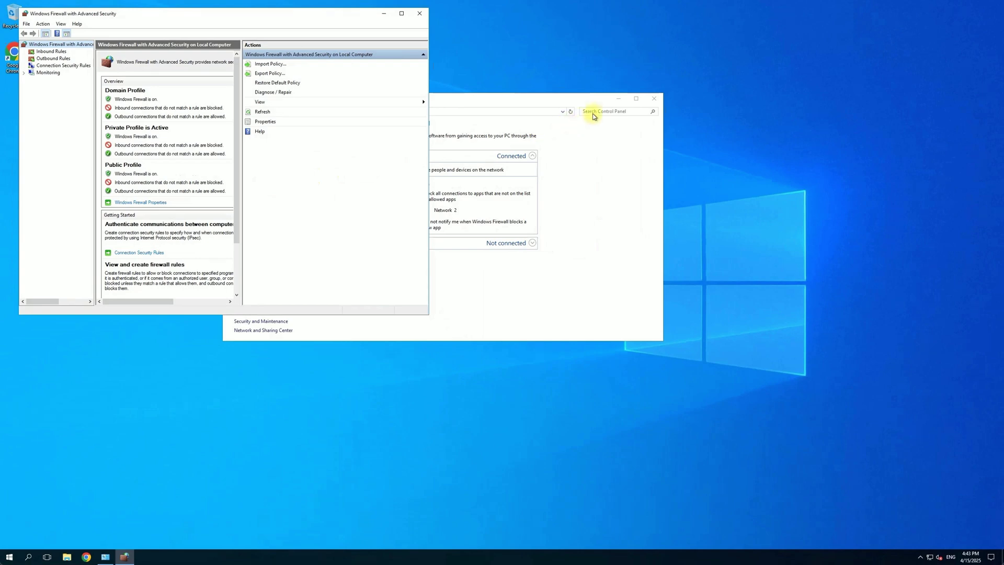
click(619, 100)
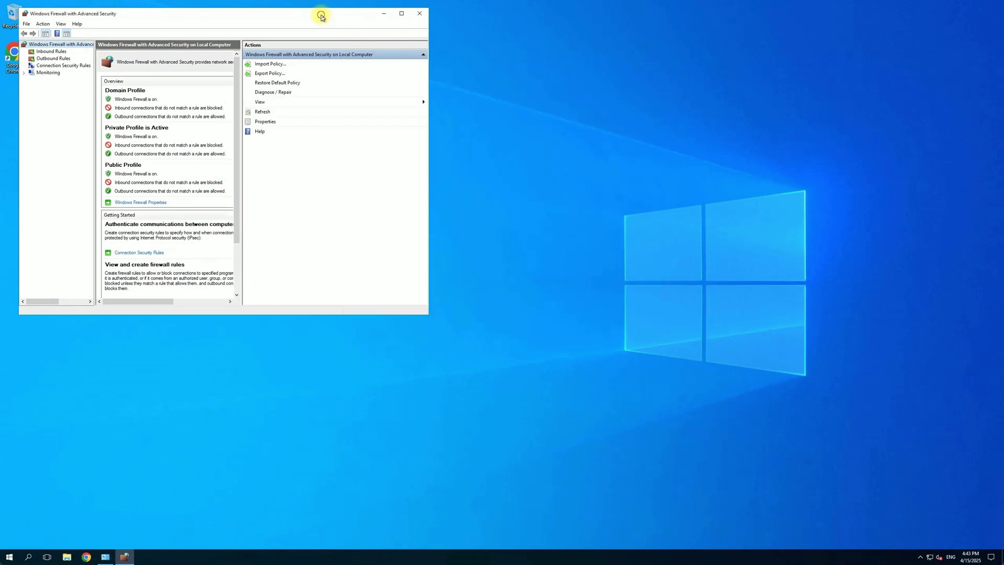
drag(340, 15, 547, 90)
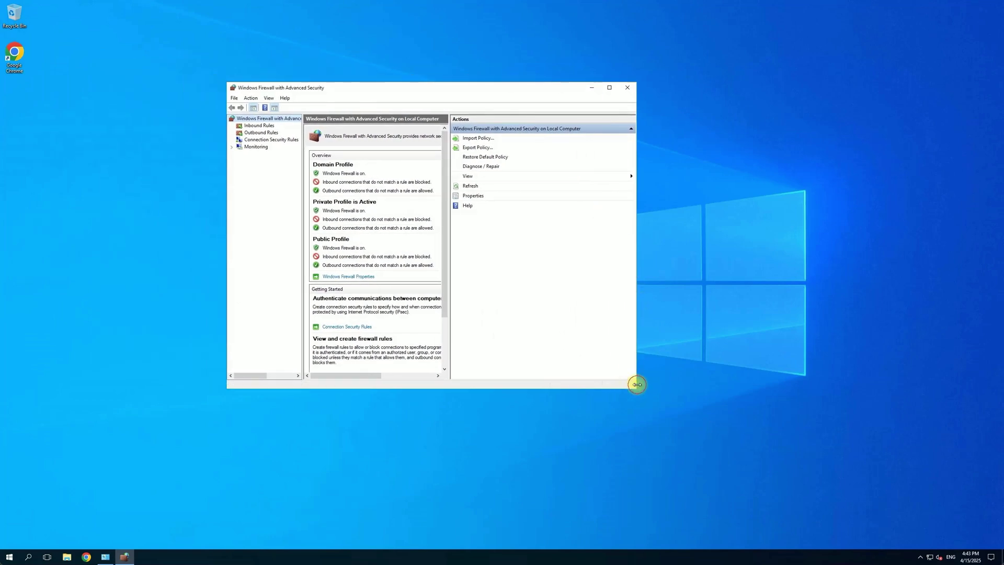
drag(637, 384, 768, 377)
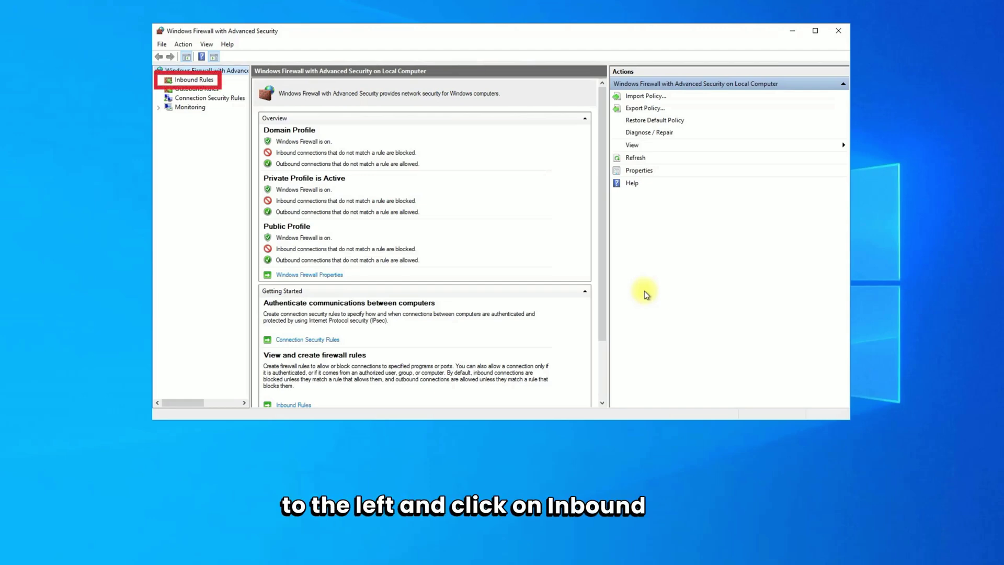
List the inbound rules and select Remote Desktop - User Mode (TCP-In).
click(207, 83)
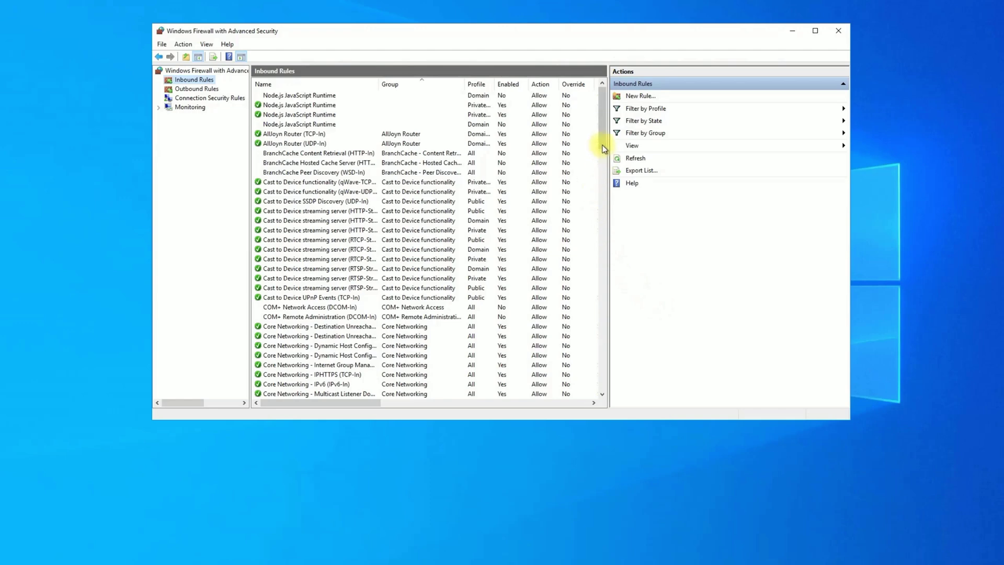
drag(603, 149, 623, 288)
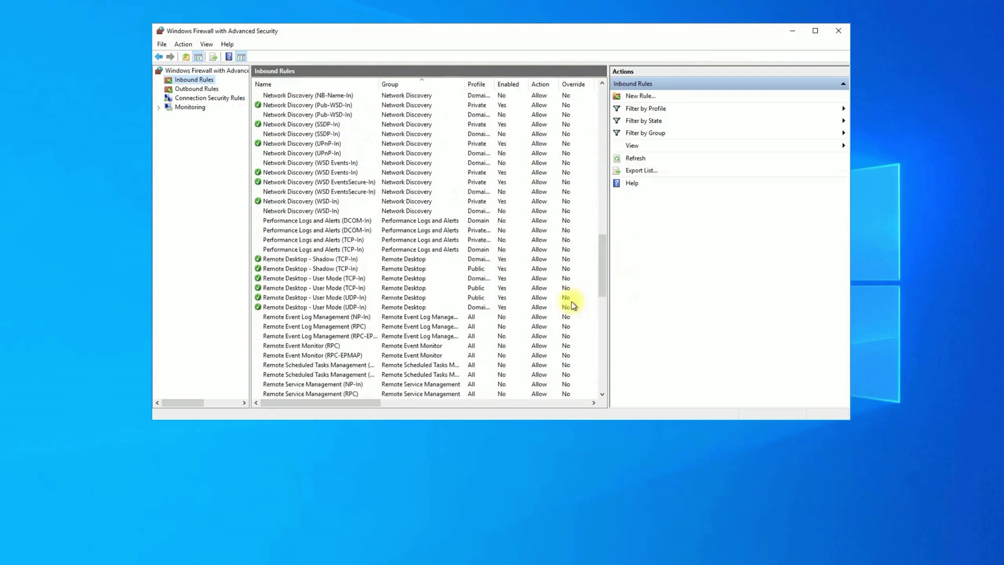
click(331, 278)
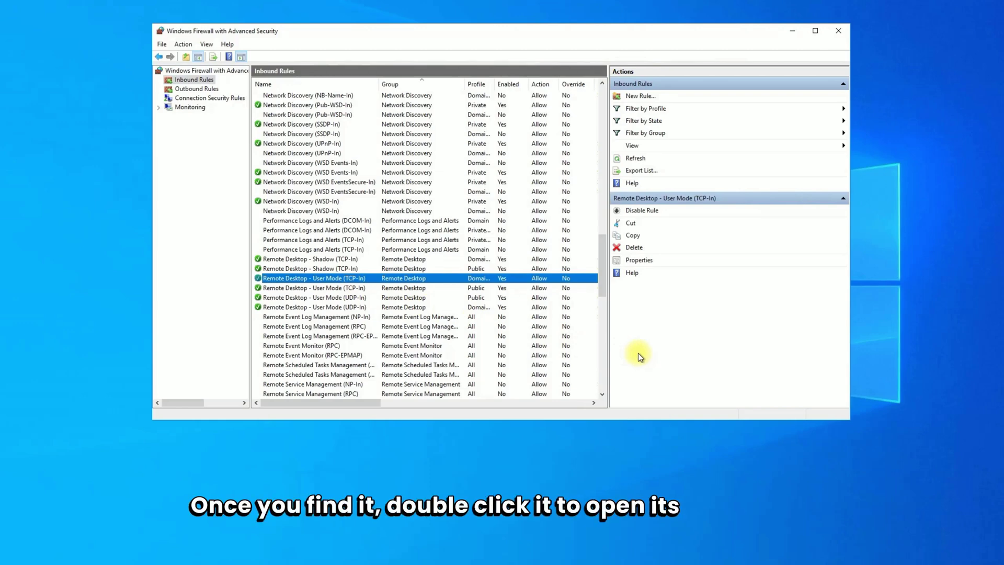
Add the copied public IP as a remote IP address in the TCP-In rule's Scope, then apply.
double_click(364, 280)
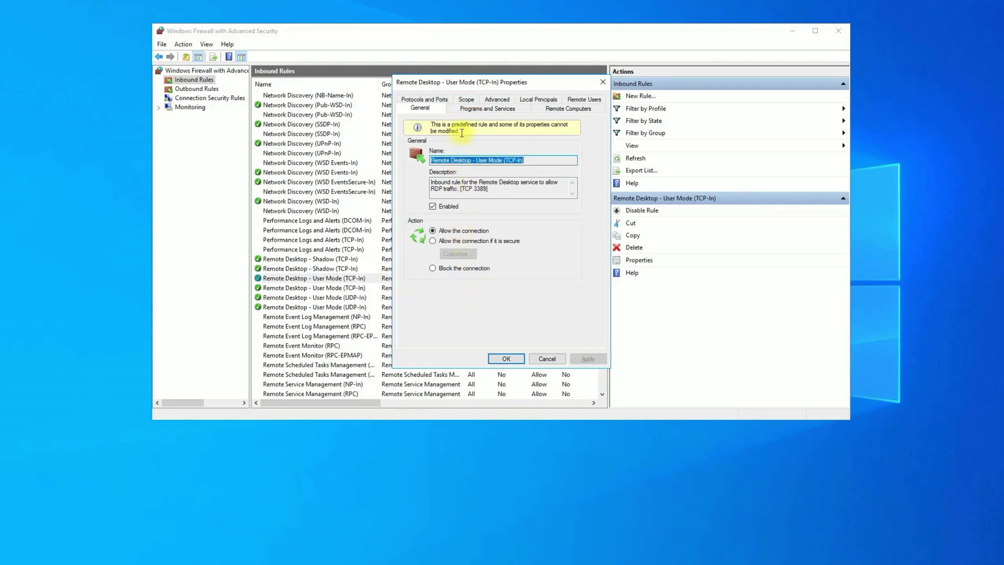
click(462, 103)
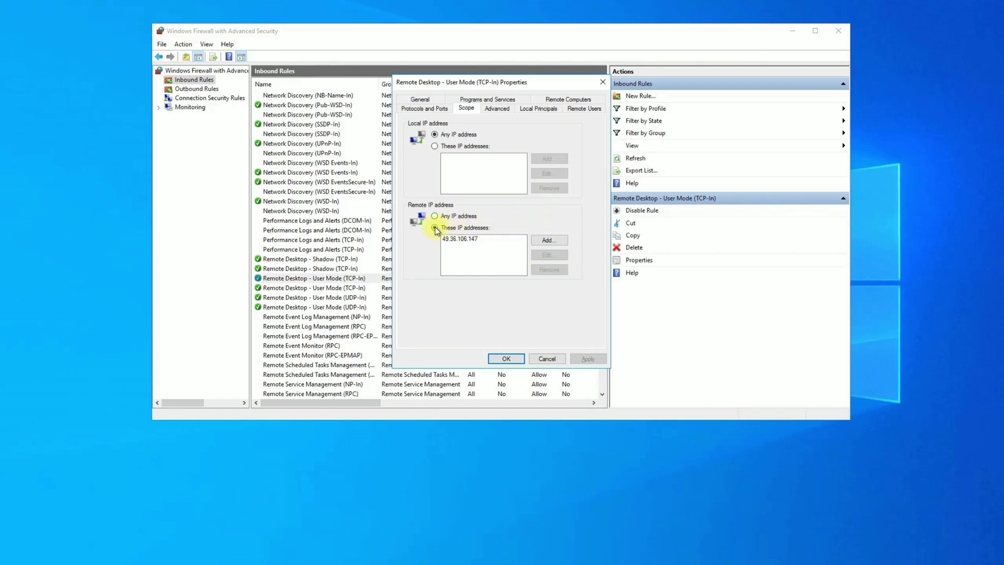
click(544, 240)
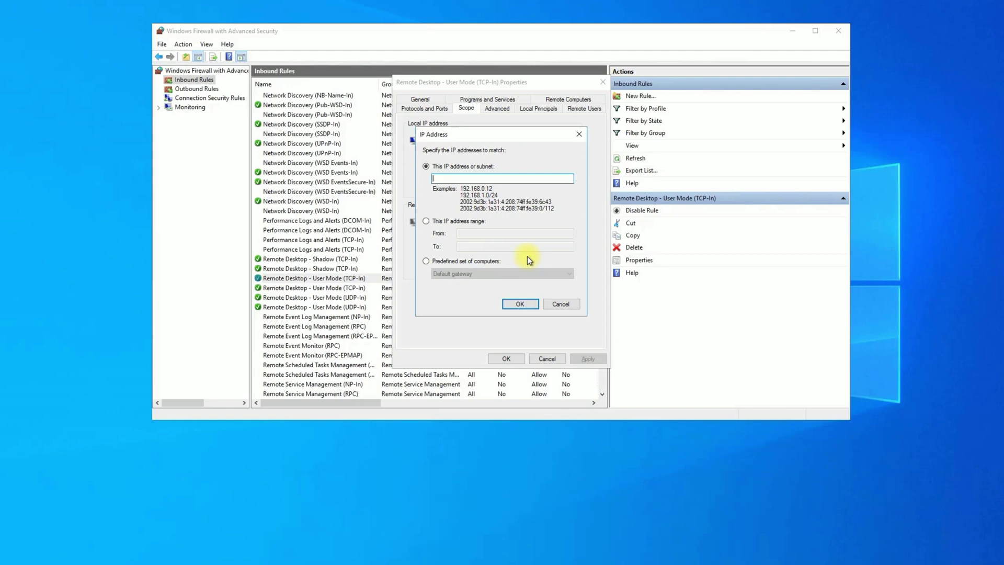
key(ctrl+v)
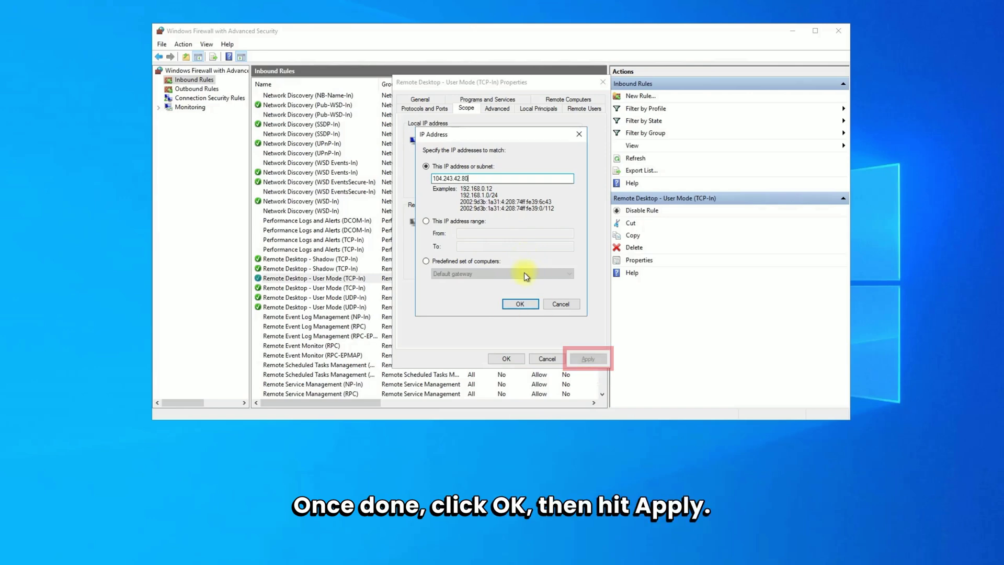
click(518, 303)
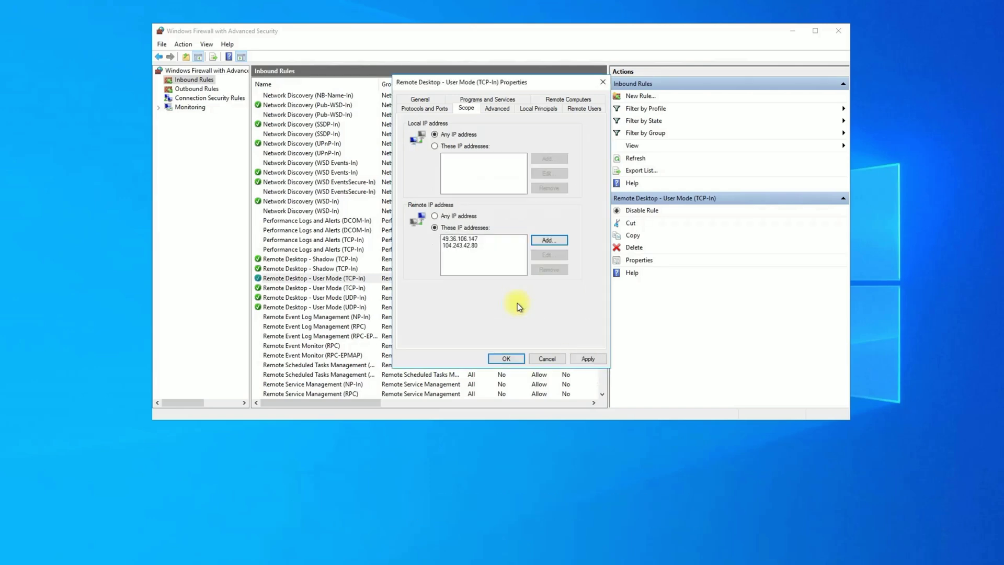
click(579, 359)
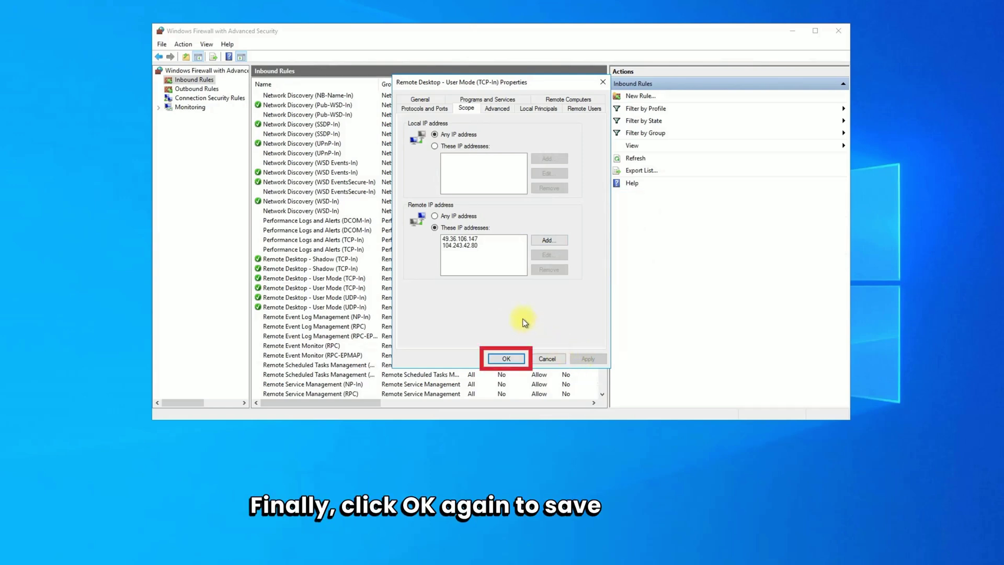
Close the TCP-In rule properties and select the public-profile Remote Desktop - User Mode (UDP-In) rule.
click(505, 359)
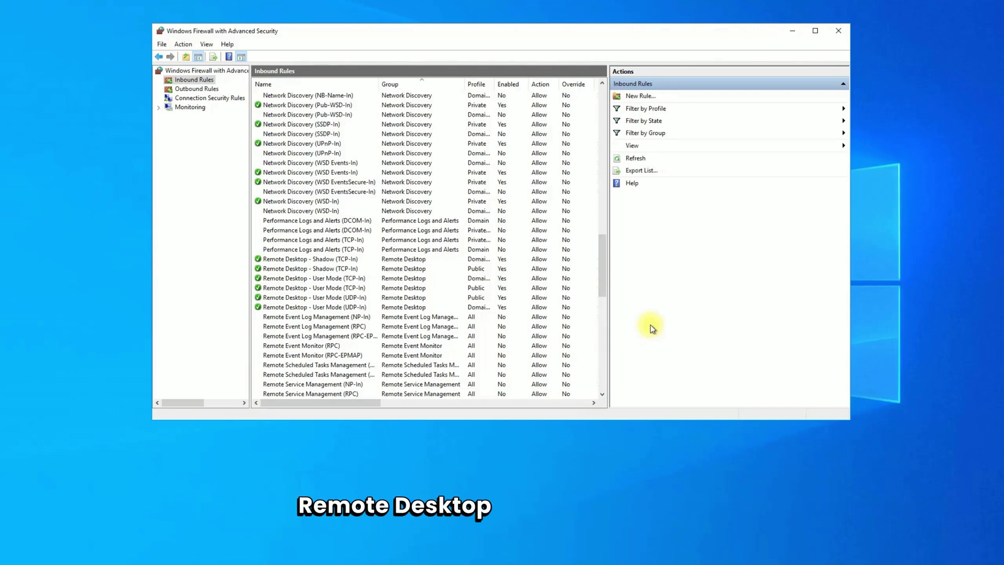
click(353, 288)
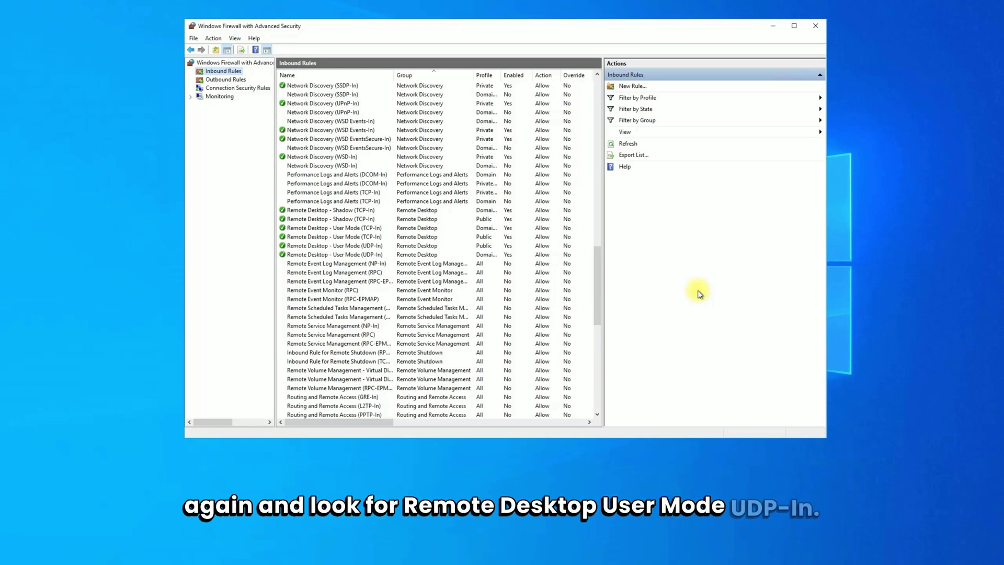
click(359, 246)
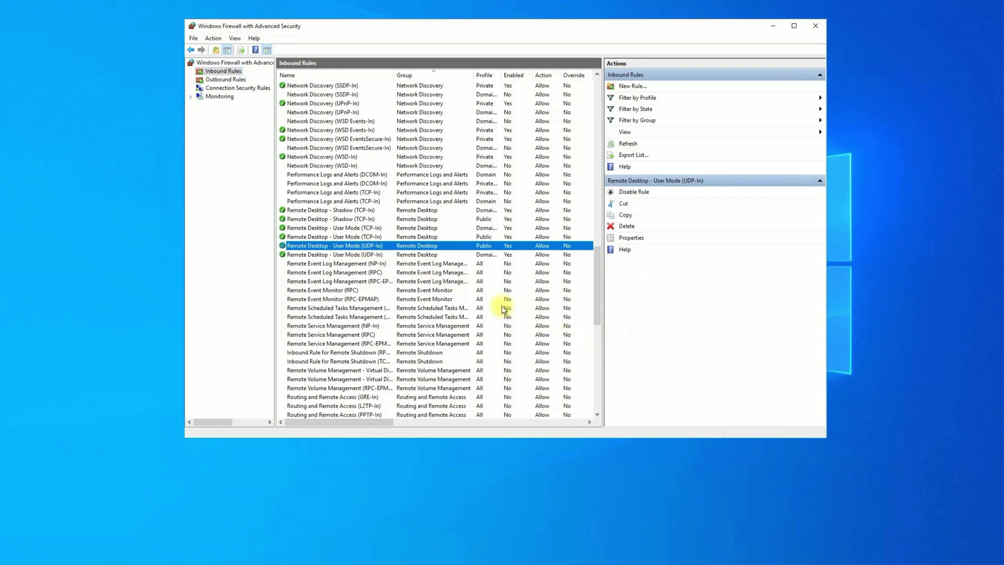
Add the copied public IP as a remote IP address in the UDP-In rule's Scope, then apply.
double_click(345, 247)
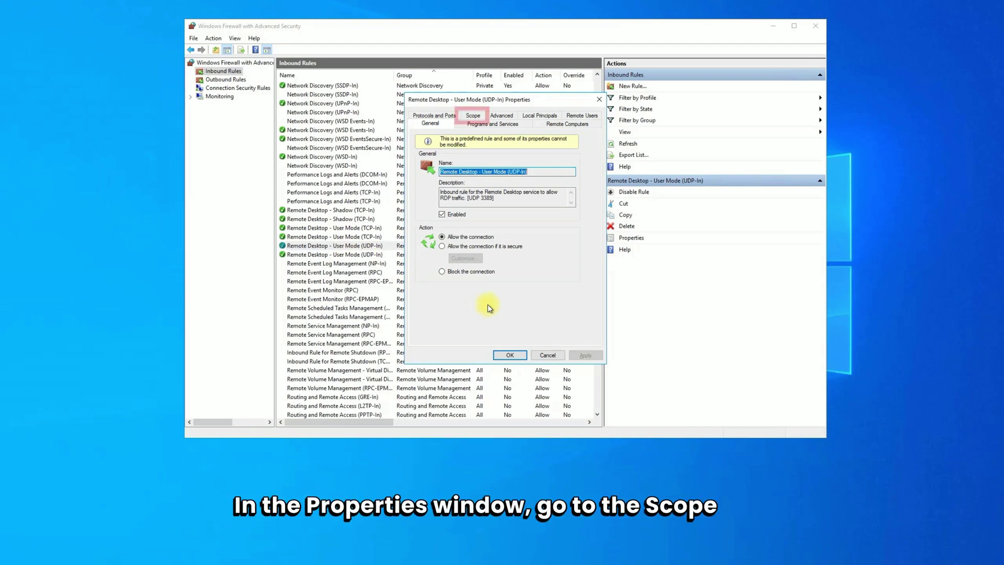
click(472, 116)
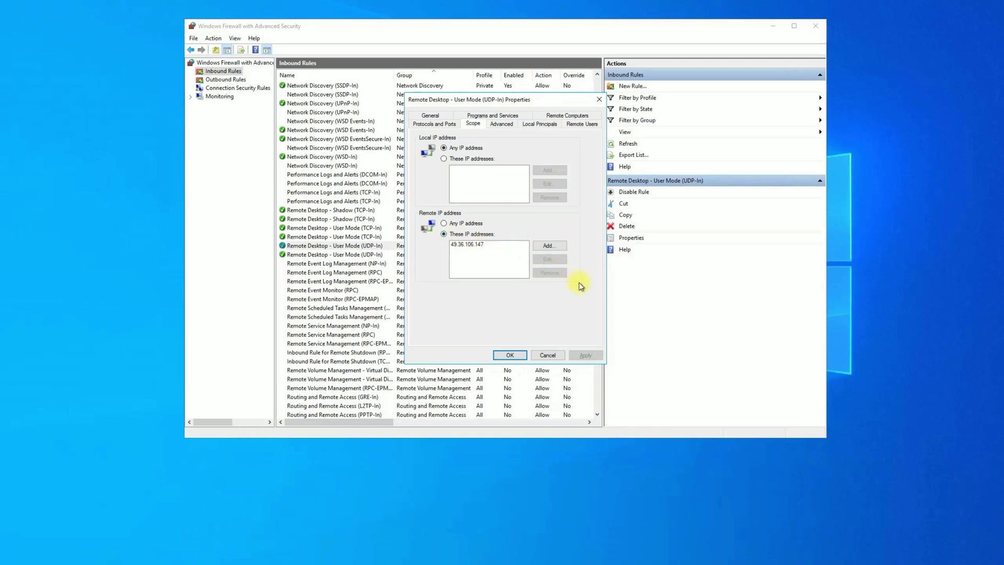
click(551, 246)
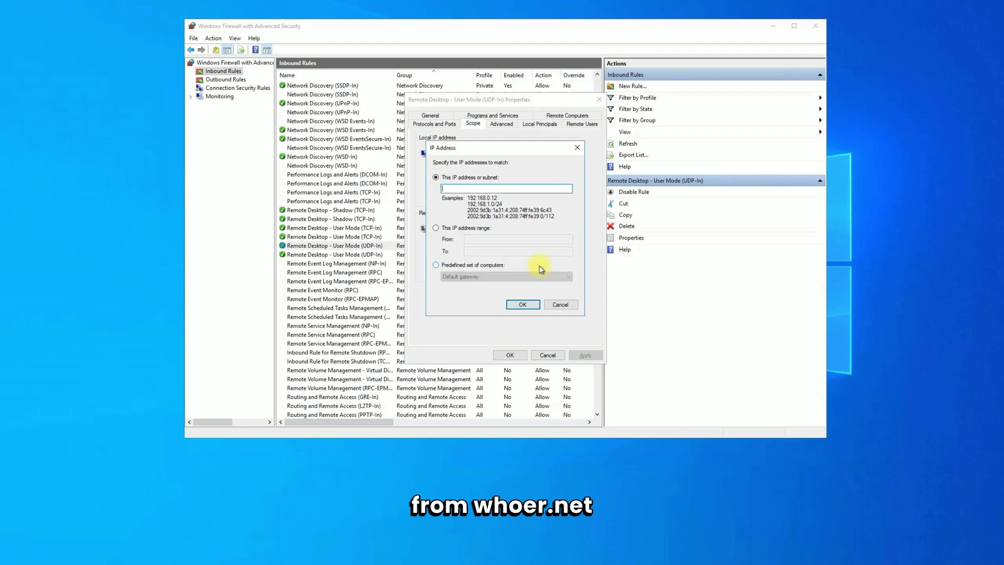
text(104.243.42.80)
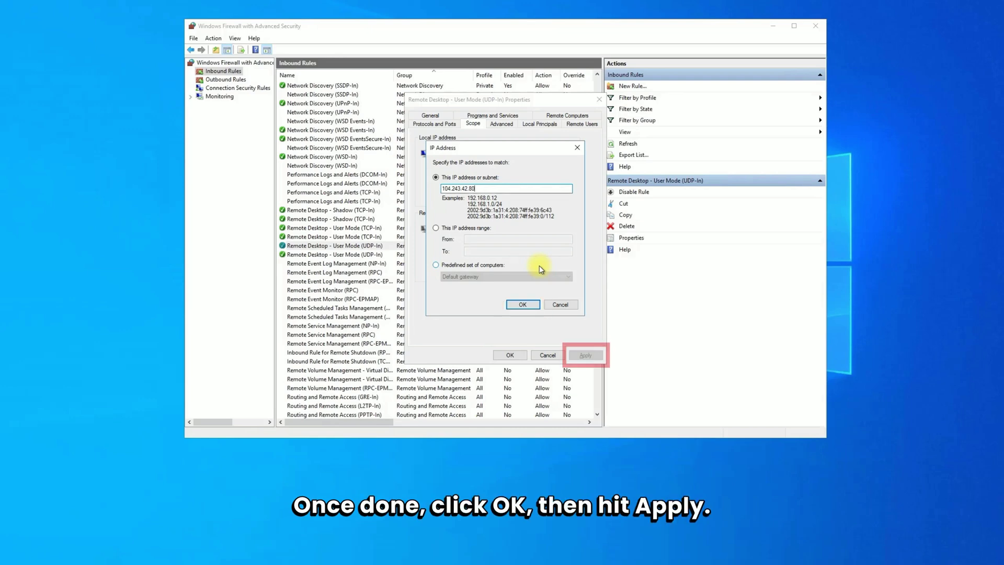
click(520, 304)
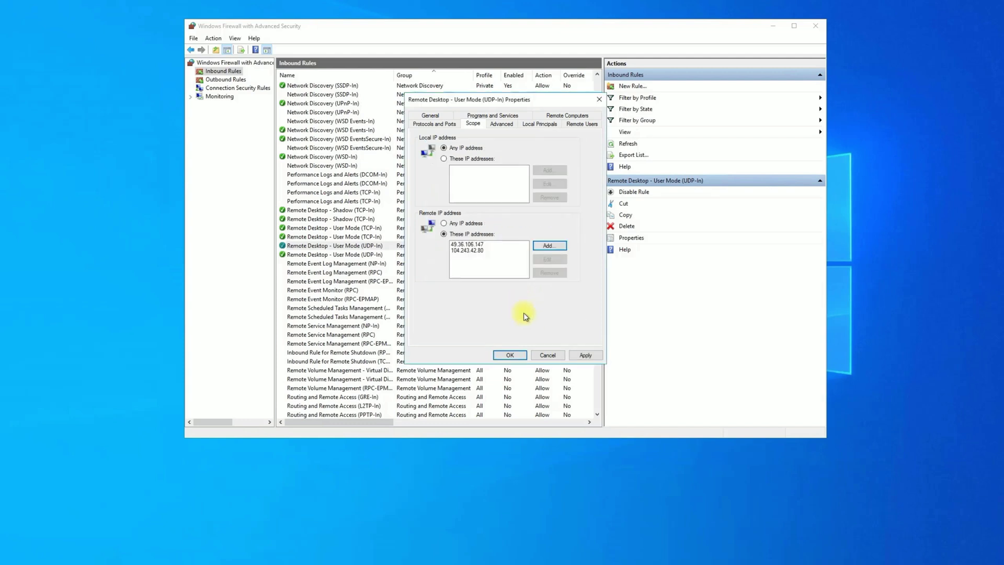
click(577, 358)
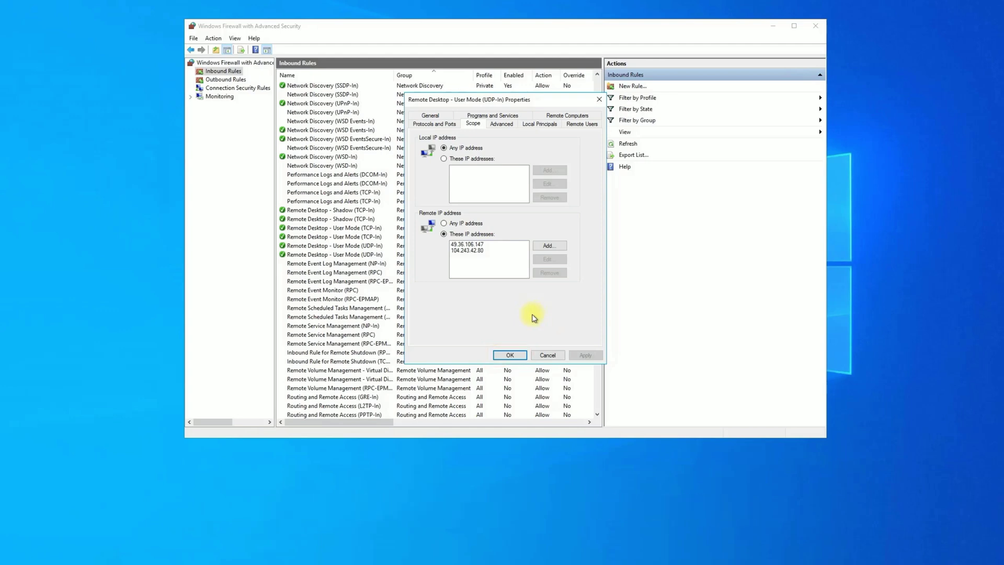
Close the UDP-In rule properties and select the domain-profile User Mode (UDP-In) rule.
click(506, 356)
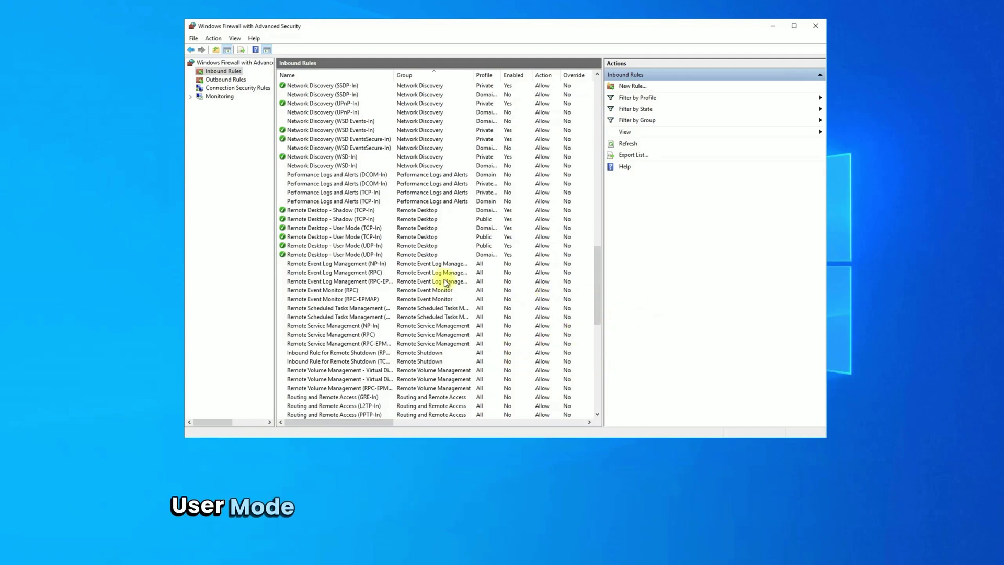
click(372, 255)
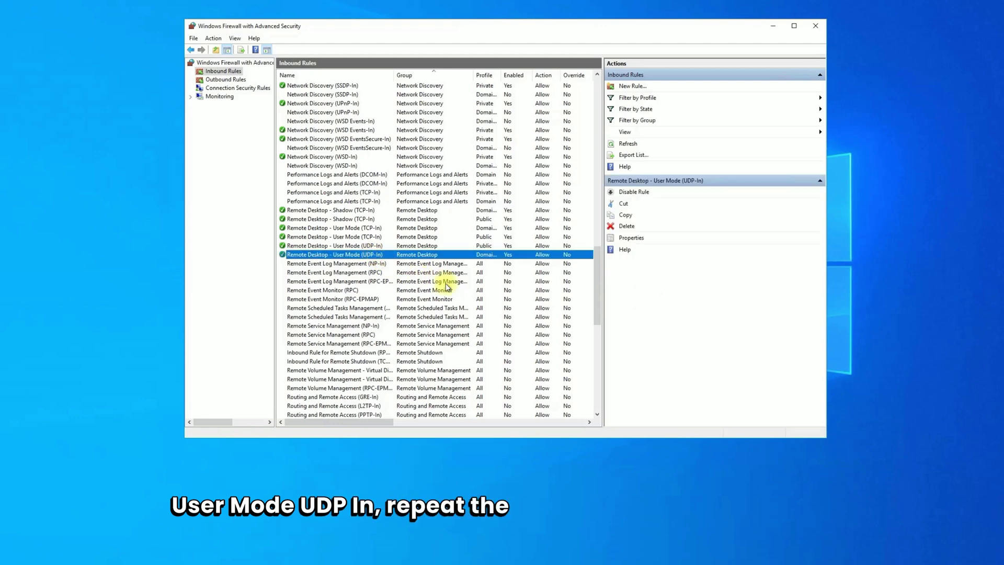